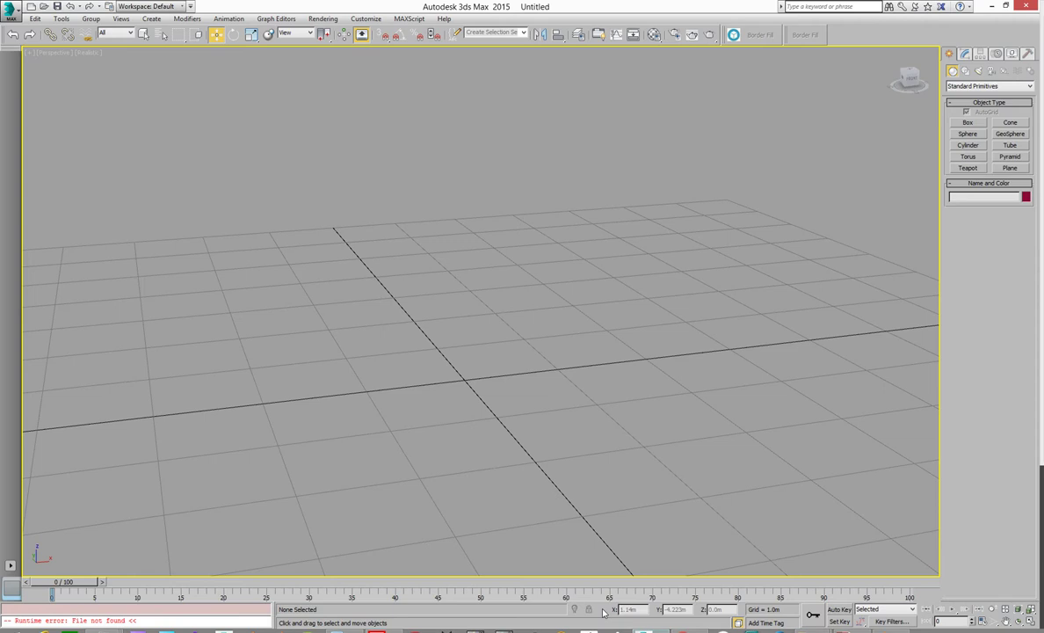
pyautogui.keyDown('alt'); pyautogui.moveTo(505, 331); pyautogui.dragTo(517, 301, button='middle'); pyautogui.keyUp('alt')
pyautogui.moveTo(560, 380); pyautogui.dragTo(558, 377, button='middle')
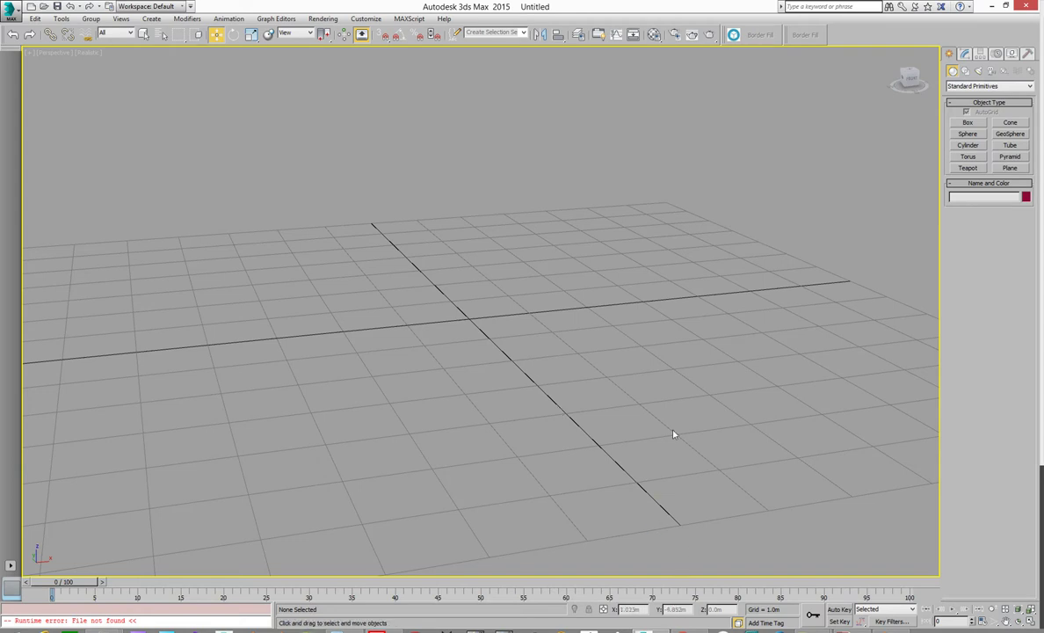
# Switch to Blender and add a Monkey mesh to the empty scene.
pyautogui.click(890, 630)
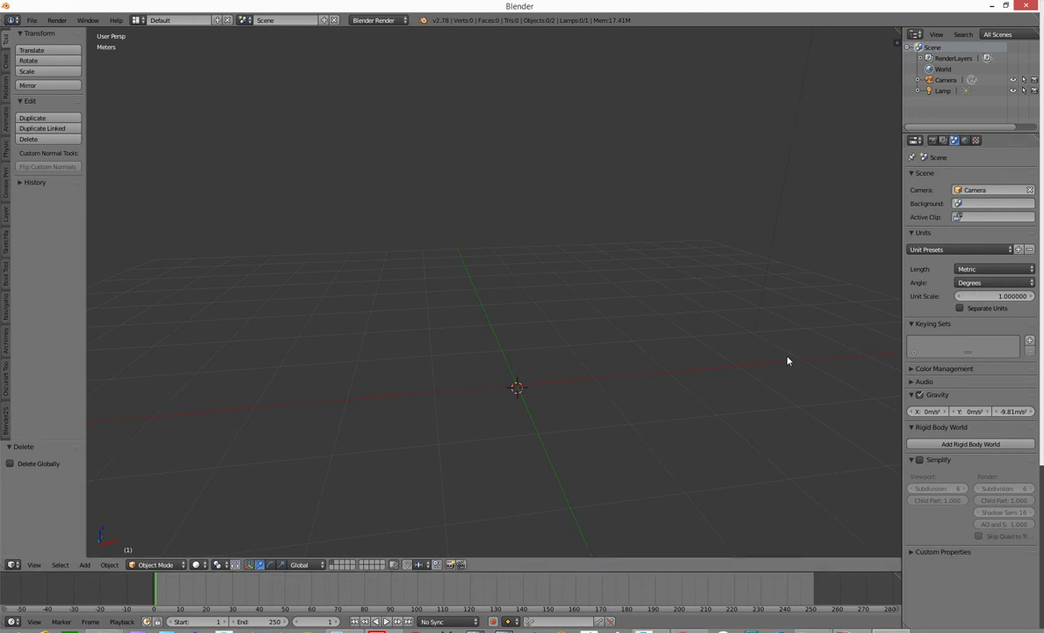
pyautogui.moveTo(600, 400)
pyautogui.mouseDown(button='middle')
pyautogui.moveTo(583, 384)
pyautogui.moveTo(600, 395)
pyautogui.mouseUp(button='middle')
pyautogui.hotkey('ctrl', 'shift', 'Tab')
pyautogui.moveTo(581, 343); pyautogui.dragTo(577, 343, button='middle')
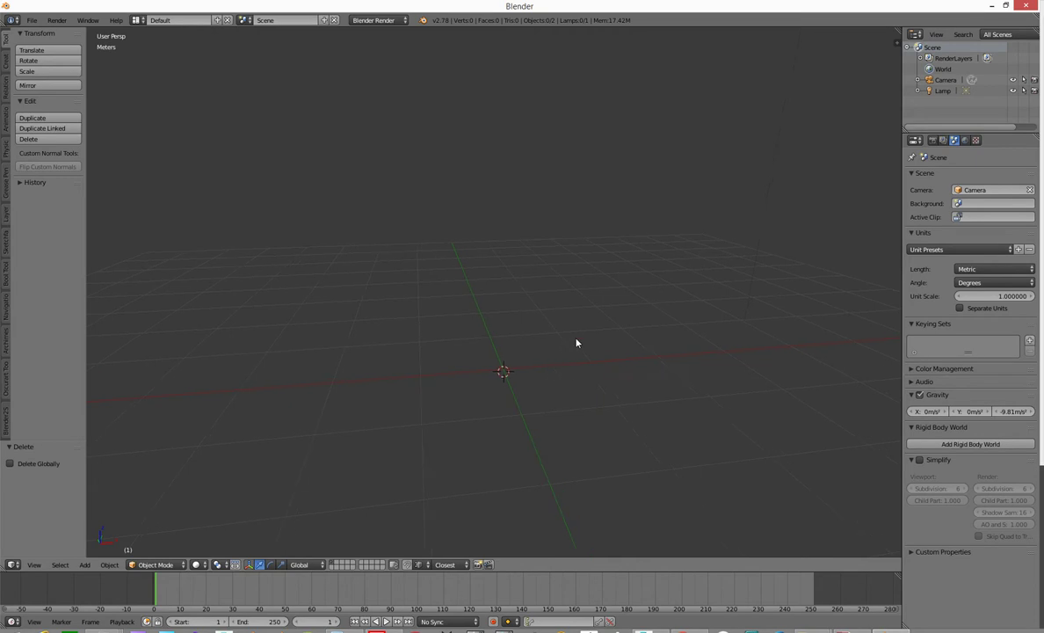
pyautogui.hotkey('shift', 'a')
pyautogui.moveTo(577, 343)
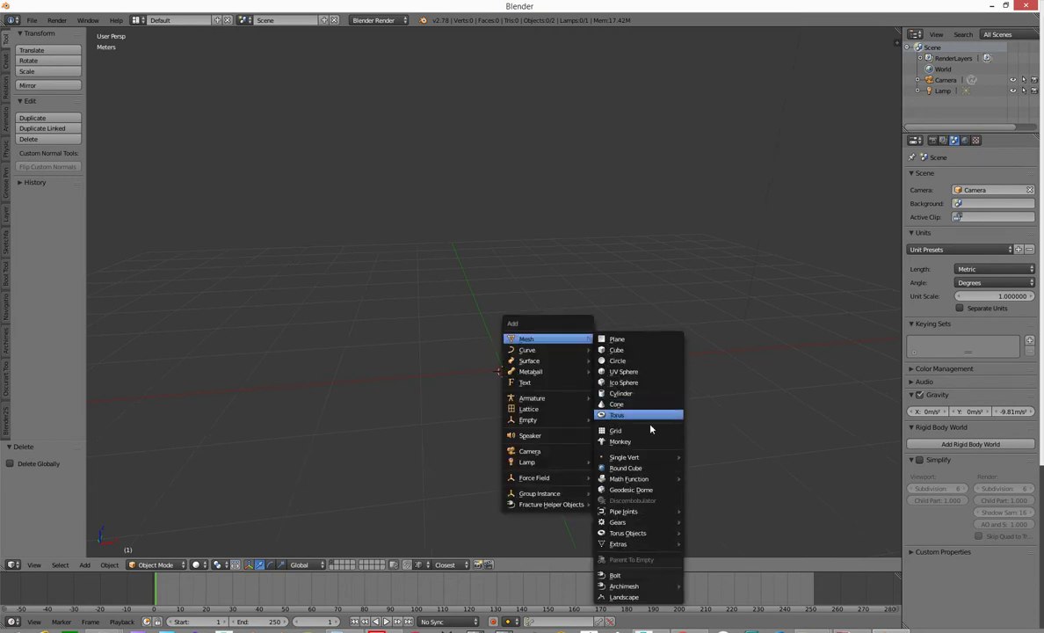
pyautogui.click(623, 439)
# Copy the selected monkey head out of Blender using Copy To External.
pyautogui.moveTo(625, 432); pyautogui.dragTo(626, 394, button='middle')
pyautogui.moveTo(490, 435); pyautogui.dragTo(531, 384, button='middle')
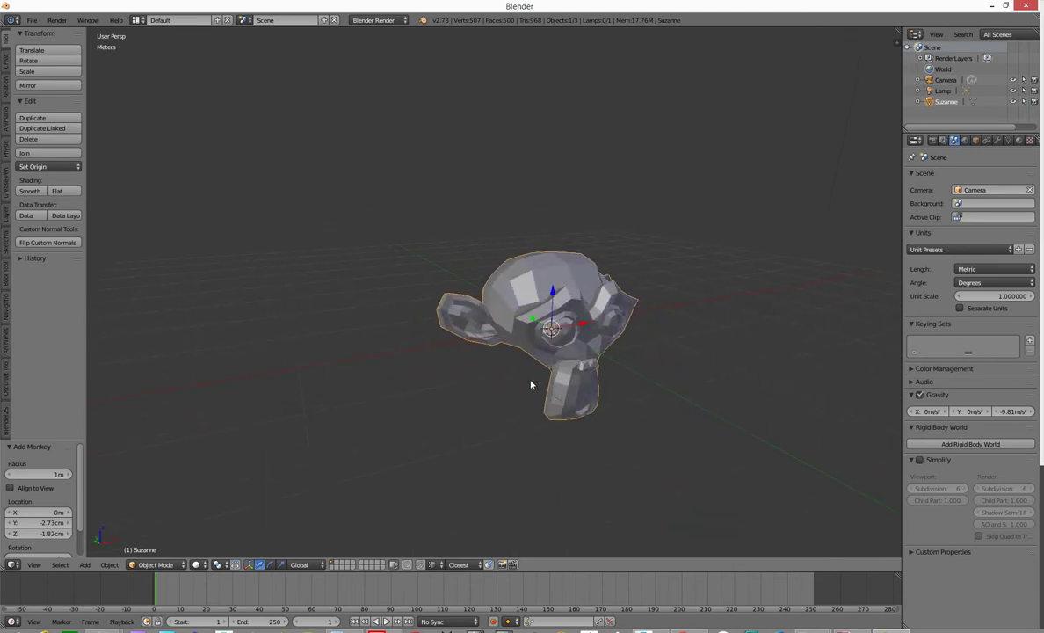
pyautogui.click(109, 564)
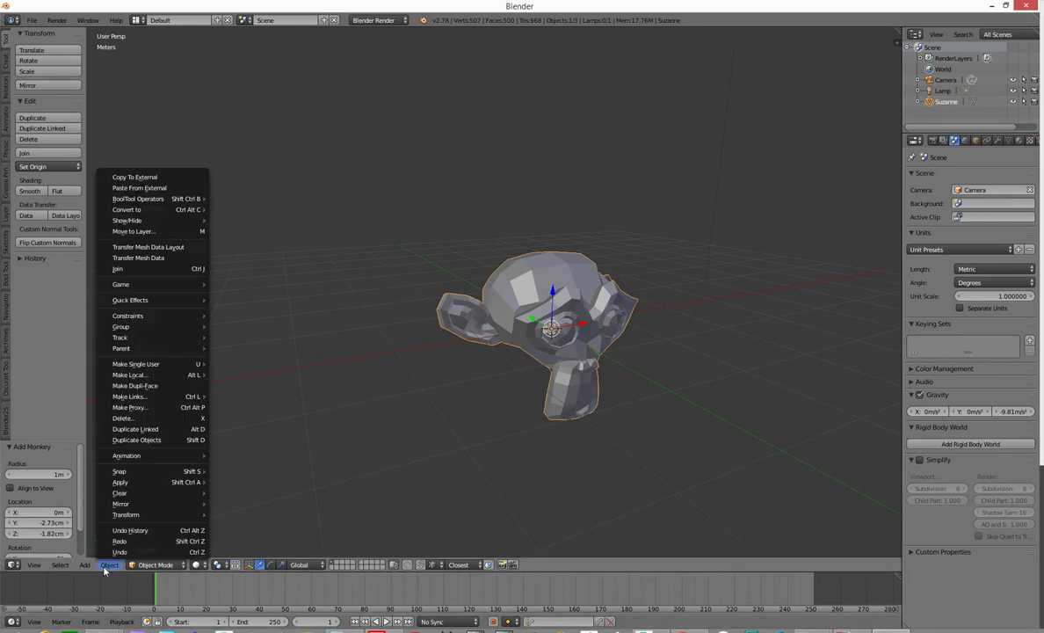
pyautogui.click(136, 178)
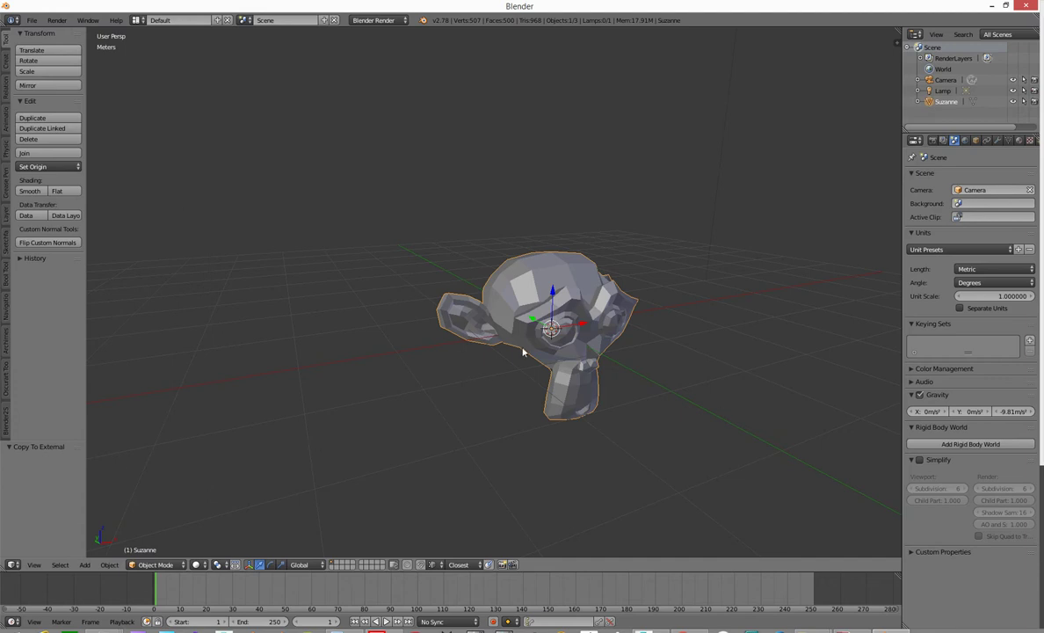
pyautogui.moveTo(529, 322)
pyautogui.keyDown('shift'); pyautogui.mouseDown(button='middle')
pyautogui.moveTo(515, 307)
pyautogui.moveTo(533, 322)
pyautogui.moveTo(524, 313)
pyautogui.mouseUp(button='middle'); pyautogui.keyUp('shift')
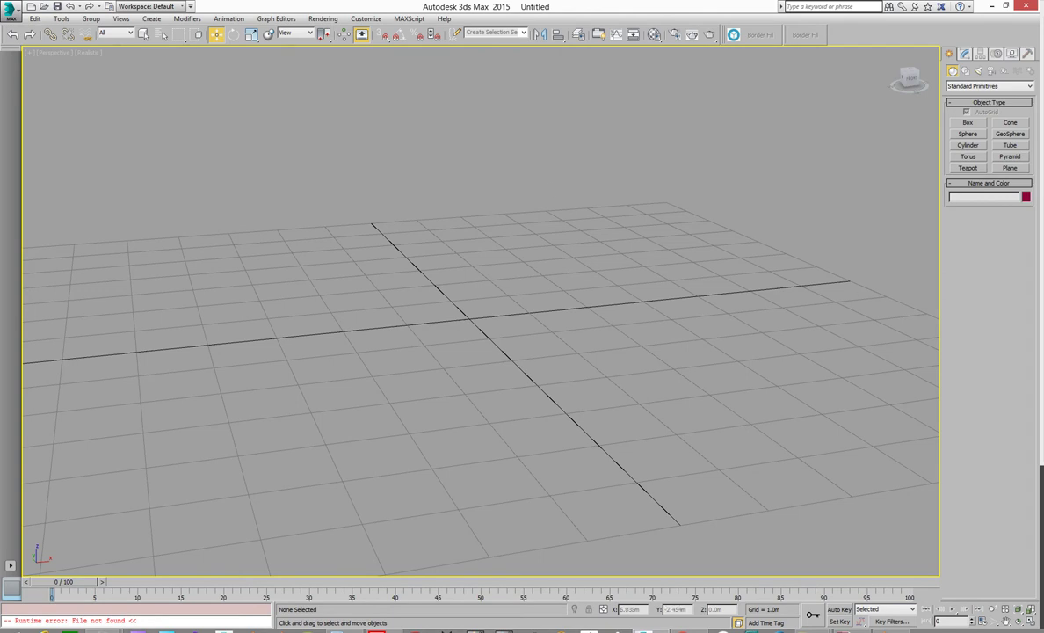
# Switch to 3ds Max and review the paste2.ms script and the removable disk folder containing 3DSMax_PastefromExternal.py, moving both windows out of the way.
pyautogui.moveTo(693, 475); pyautogui.dragTo(436, 202)
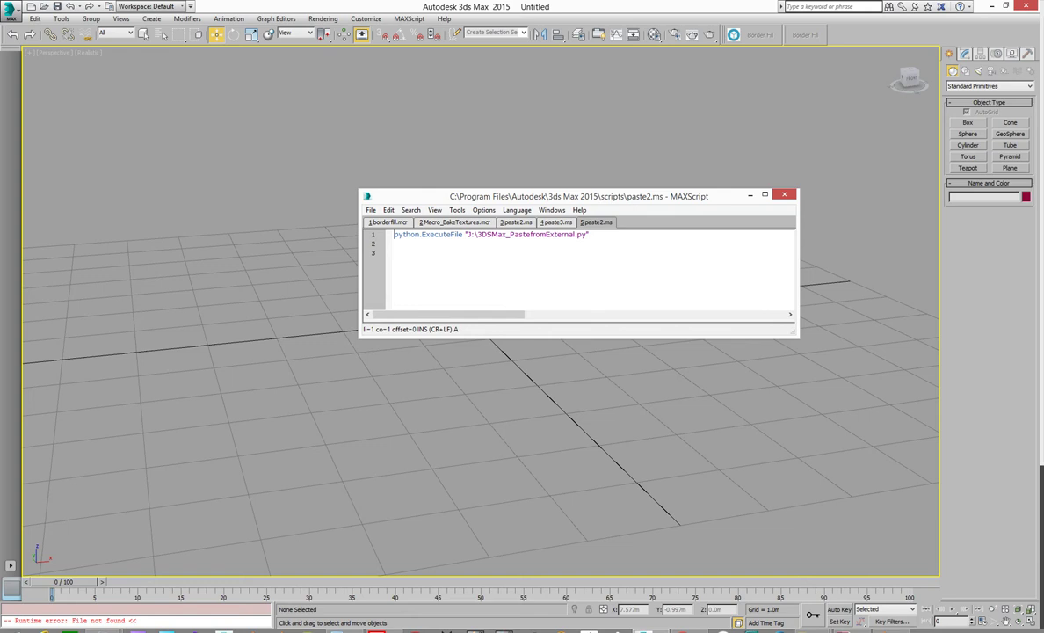
pyautogui.moveTo(1043, 207); pyautogui.dragTo(490, 114)
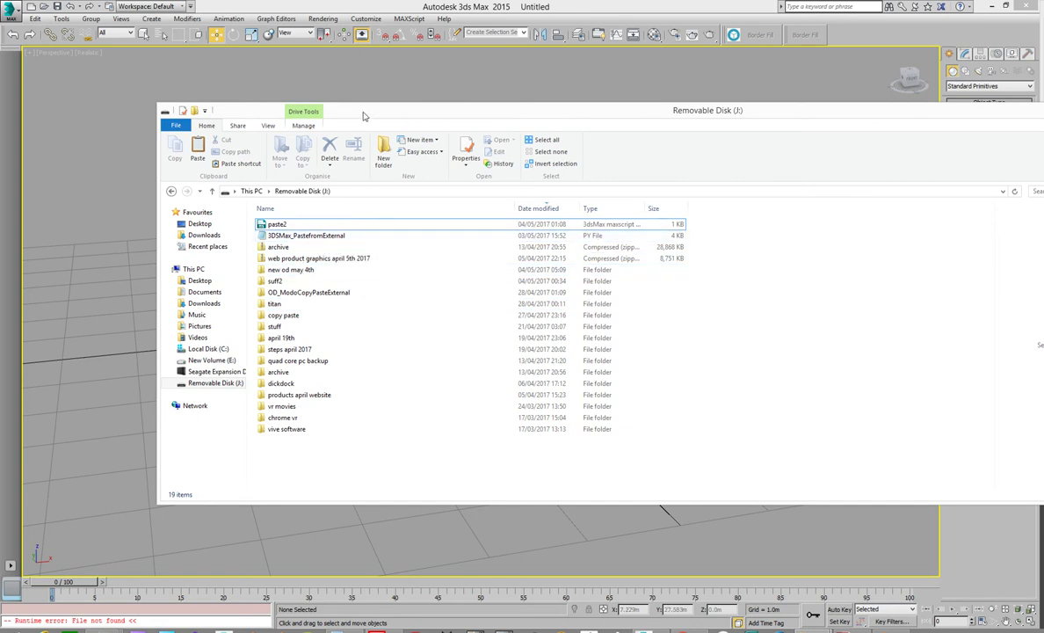
pyautogui.moveTo(340, 109); pyautogui.dragTo(1043, 122)
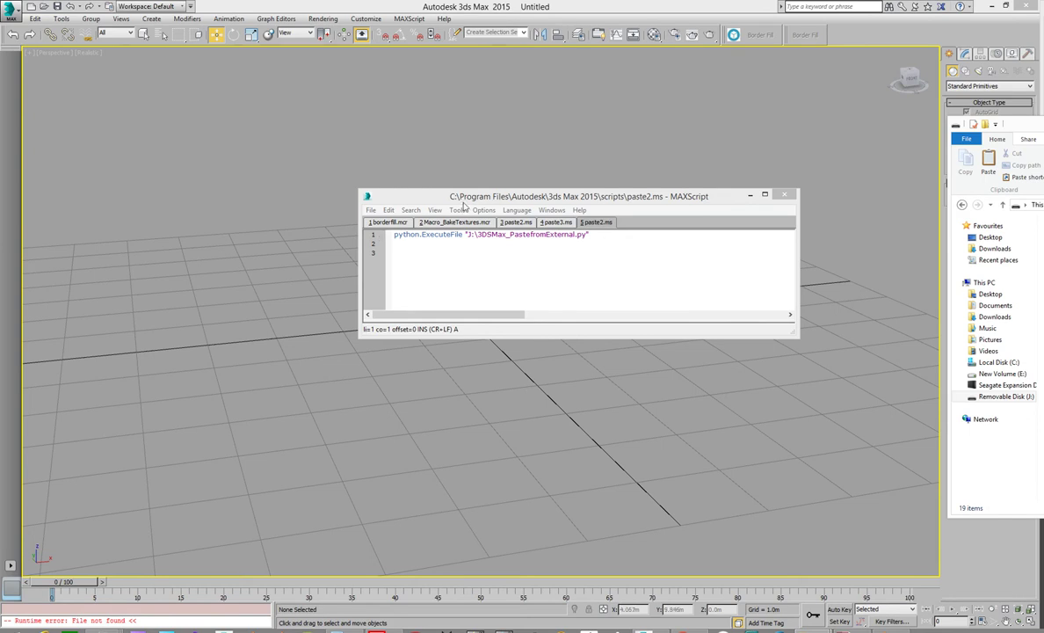
pyautogui.moveTo(433, 195); pyautogui.dragTo(437, 225)
pyautogui.click(325, 236)
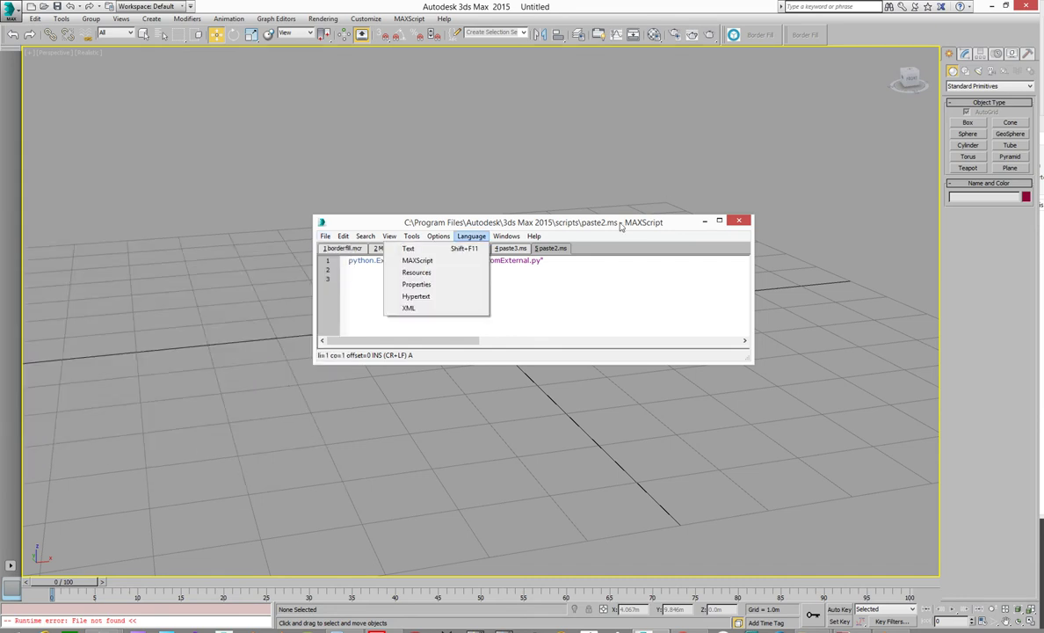
pyautogui.moveTo(617, 224); pyautogui.dragTo(1042, 231)
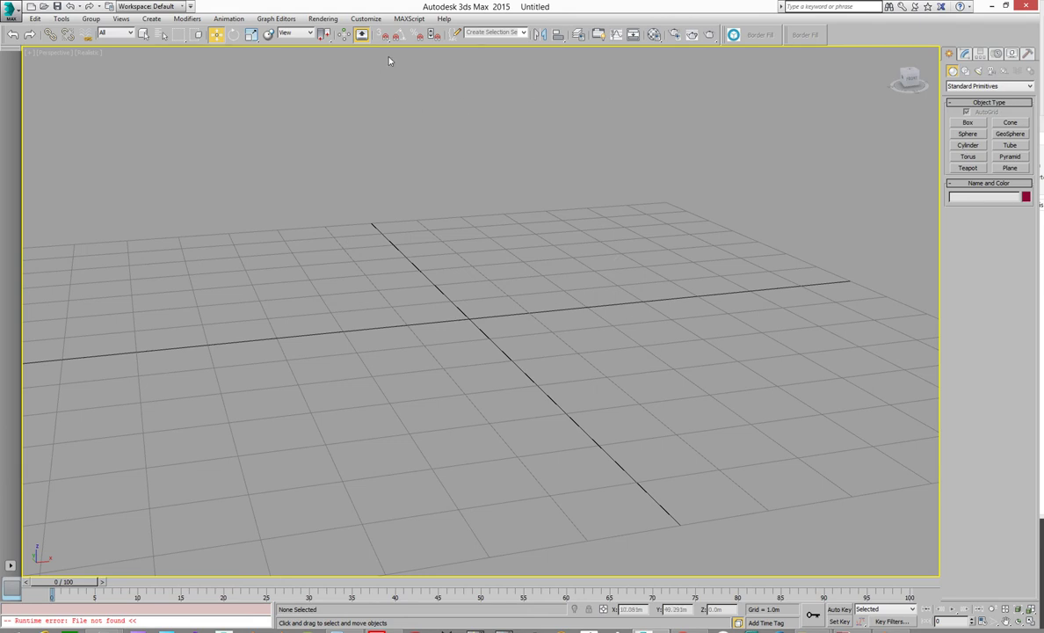
# Run the paste2 script from the scripts folder to paste the copied monkey head into the 3ds Max scene.
pyautogui.click(409, 18)
pyautogui.click(424, 56)
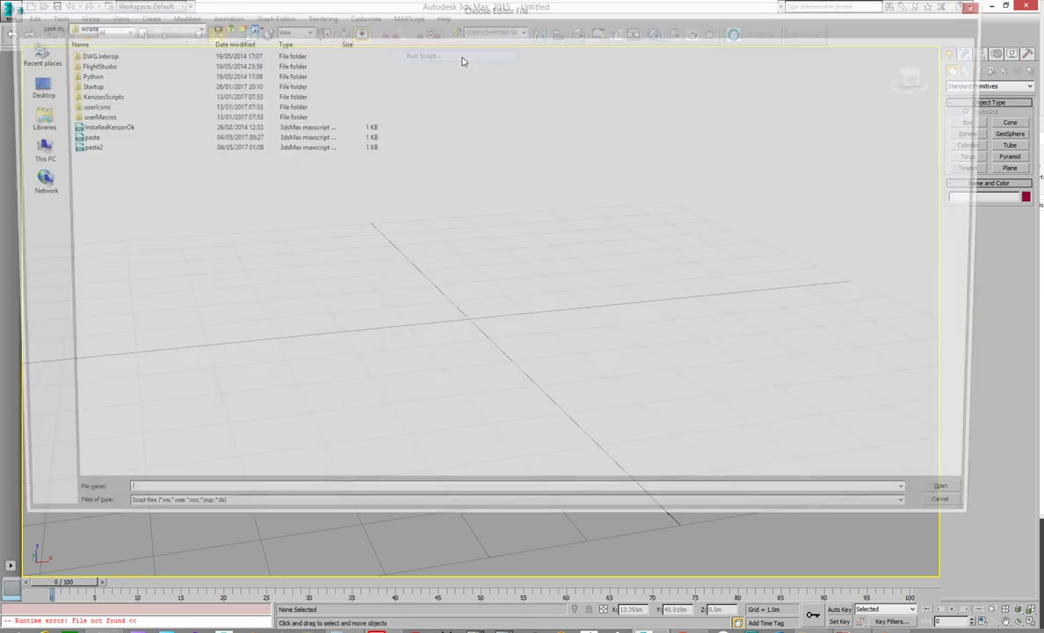
pyautogui.click(80, 148)
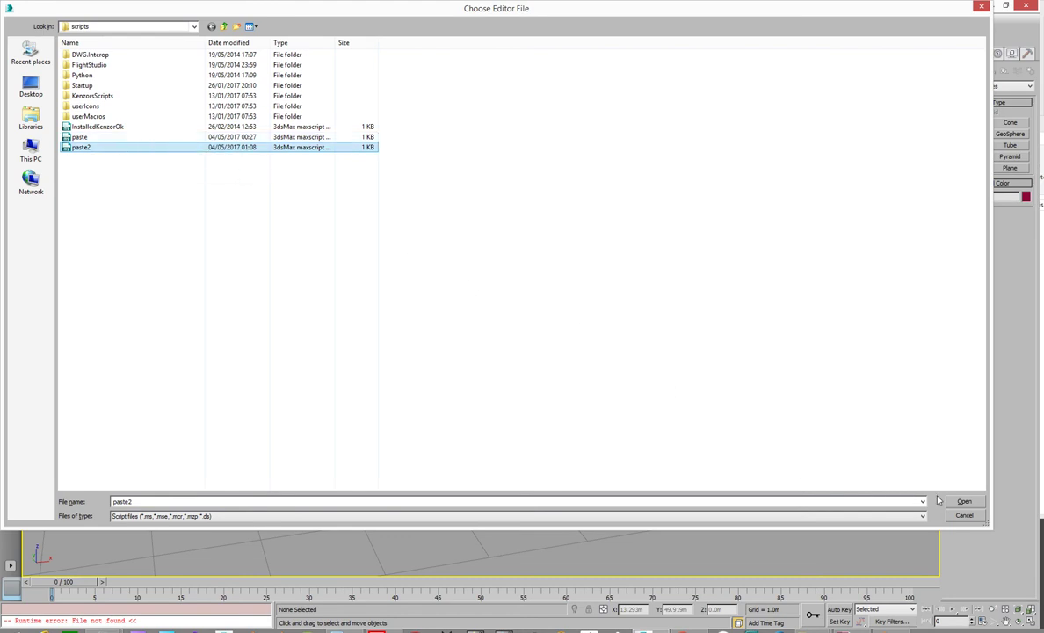
pyautogui.click(963, 501)
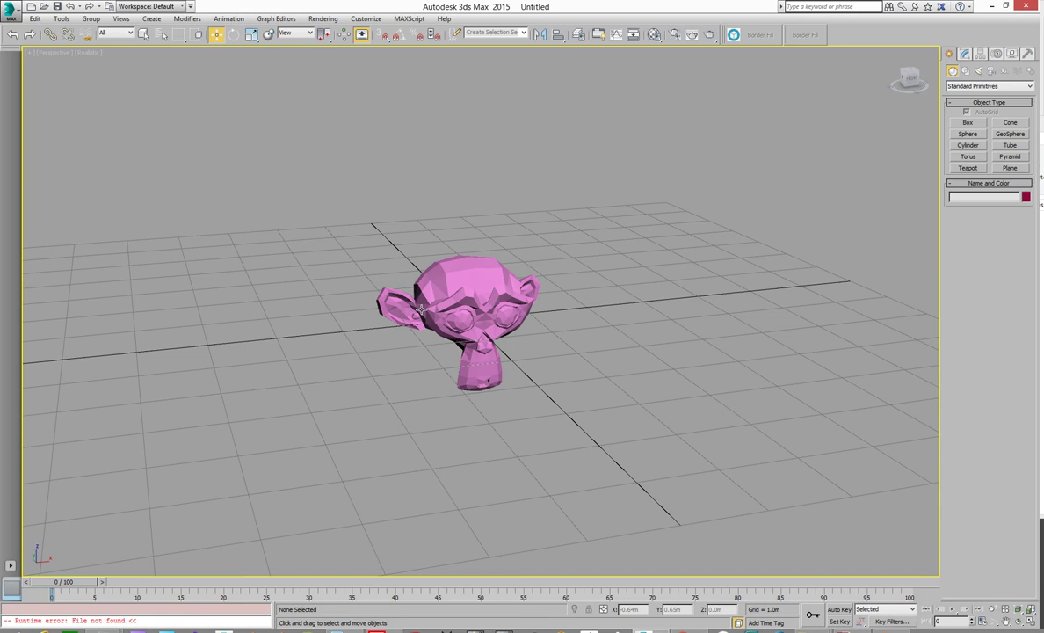
# Select the pasted monkey head and move it along the X axis to about 2.675 m.
pyautogui.moveTo(449, 300); pyautogui.dragTo(476, 333, button='middle')
pyautogui.scroll(6, 477, 333)
pyautogui.moveTo(552, 315); pyautogui.dragTo(532, 278, button='middle')
pyautogui.scroll(-3, 532, 278)
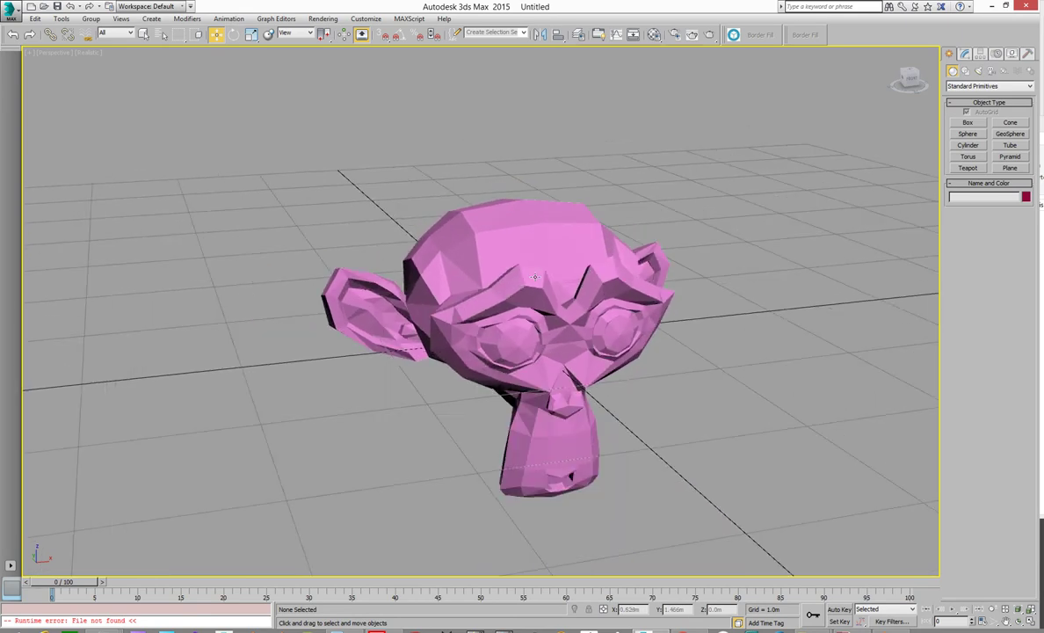
pyautogui.click(479, 238)
pyautogui.keyDown('alt'); pyautogui.moveTo(407, 297); pyautogui.dragTo(531, 332, button='middle'); pyautogui.keyUp('alt')
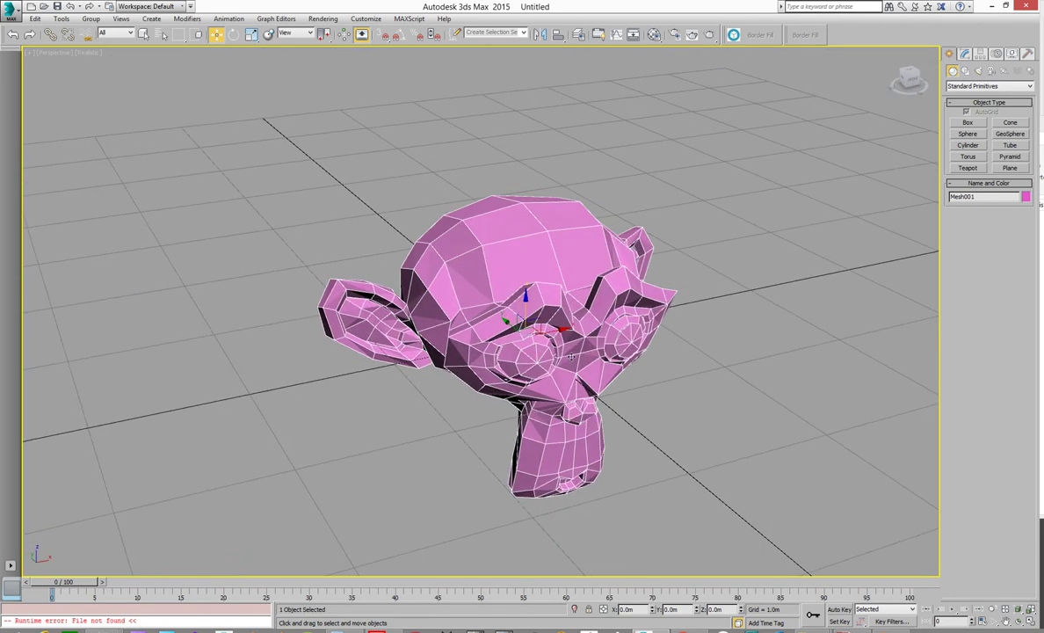
pyautogui.moveTo(515, 311); pyautogui.dragTo(850, 266)
pyautogui.press('z')
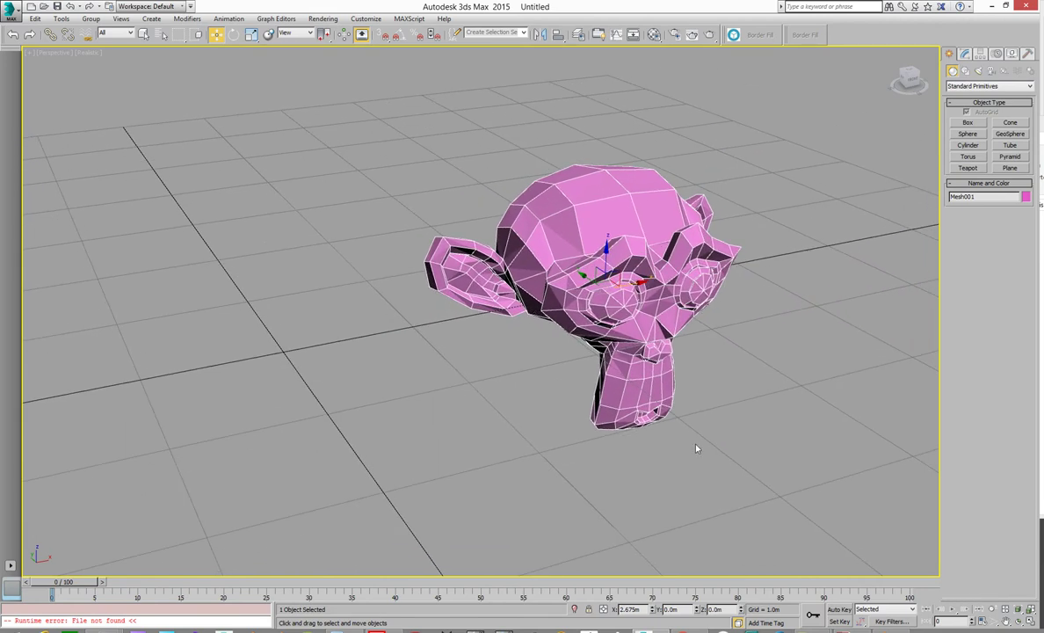
# Switch to Blender and delete the monkey head from the scene.
pyautogui.click(890, 630)
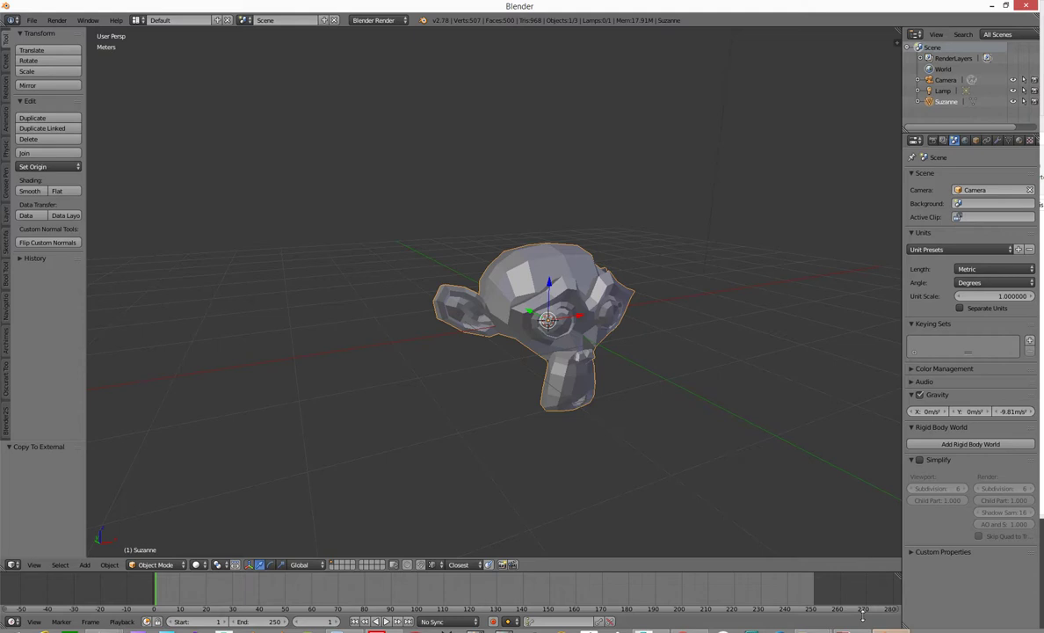
pyautogui.press('x')
pyautogui.click(490, 305)
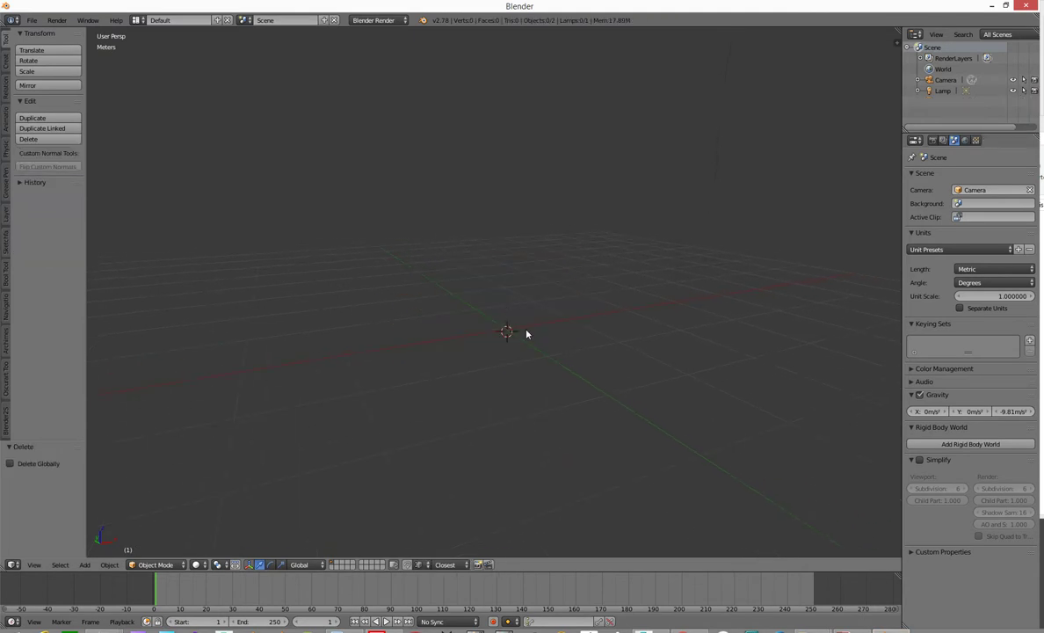
# Add a Teapot+ mesh from the extra mesh objects.
pyautogui.hotkey('shift', 'a')
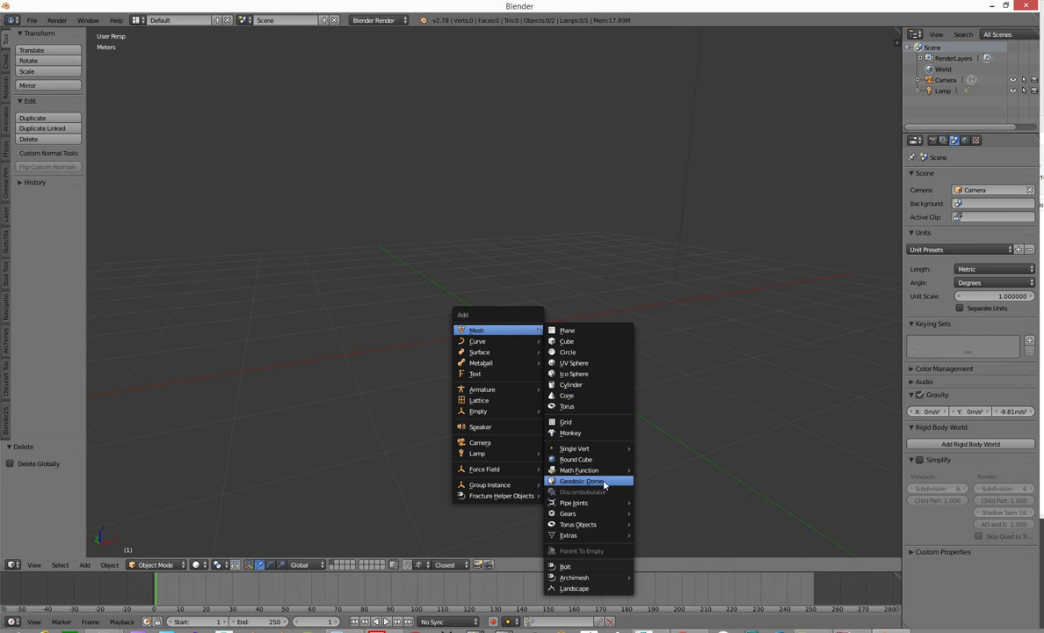
pyautogui.moveTo(598, 451)
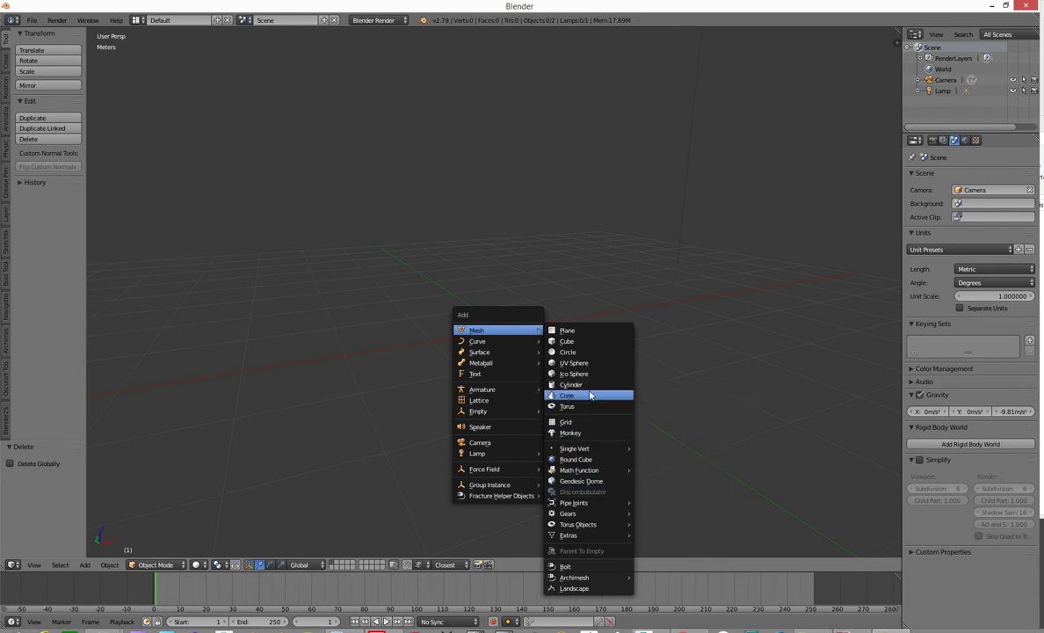
pyautogui.moveTo(611, 538)
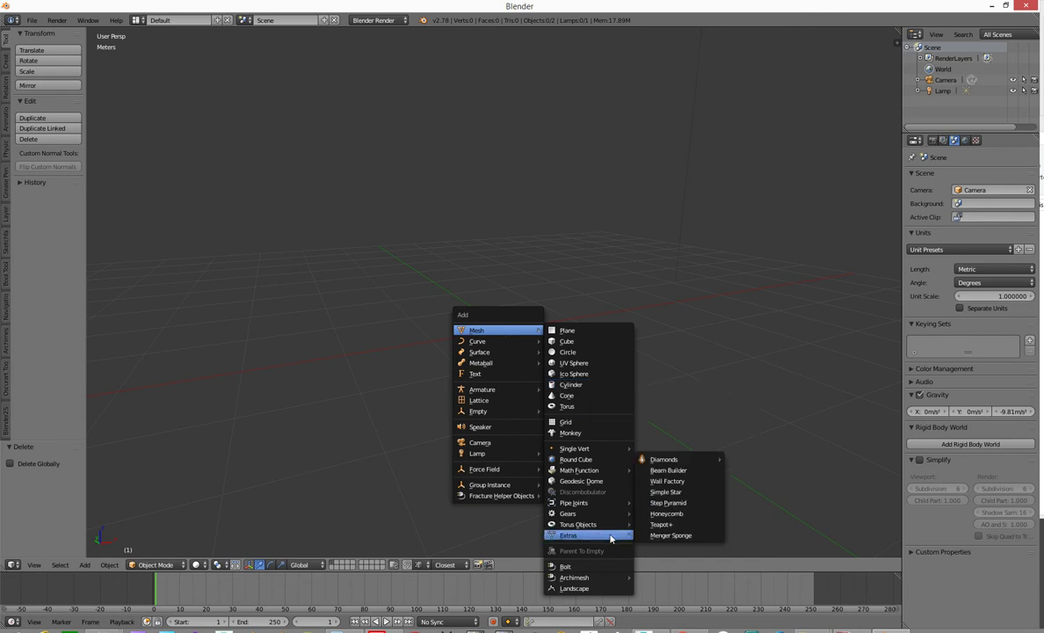
pyautogui.click(661, 525)
# Copy the selected teapot out of Blender using Copy To External.
pyautogui.moveTo(543, 384); pyautogui.dragTo(528, 376, button='middle')
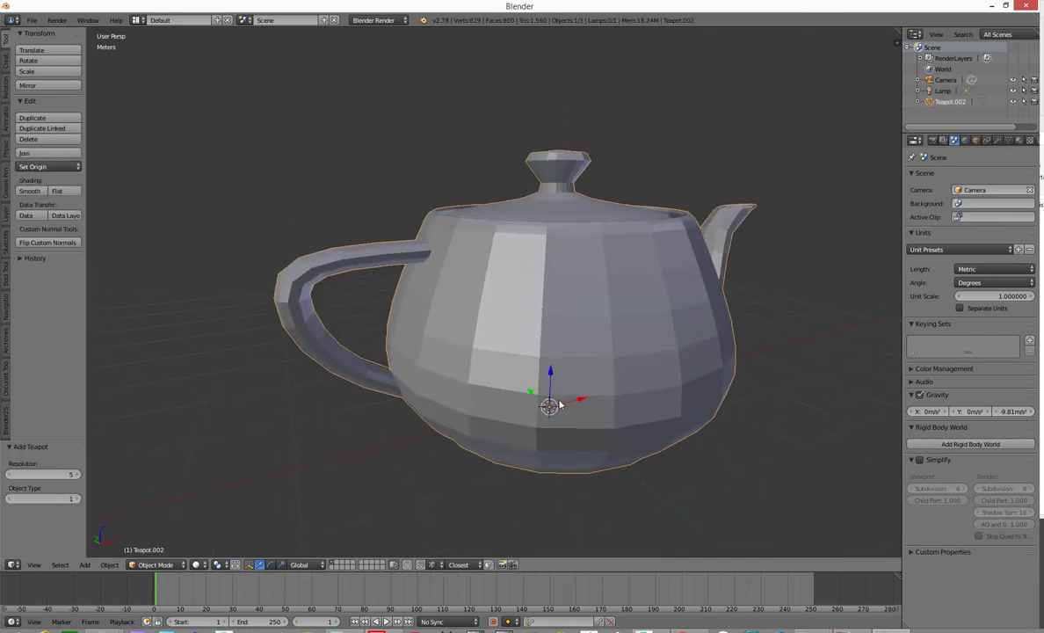
pyautogui.moveTo(526, 318)
pyautogui.mouseDown(button='middle')
pyautogui.moveTo(486, 377)
pyautogui.moveTo(534, 338)
pyautogui.mouseUp(button='middle')
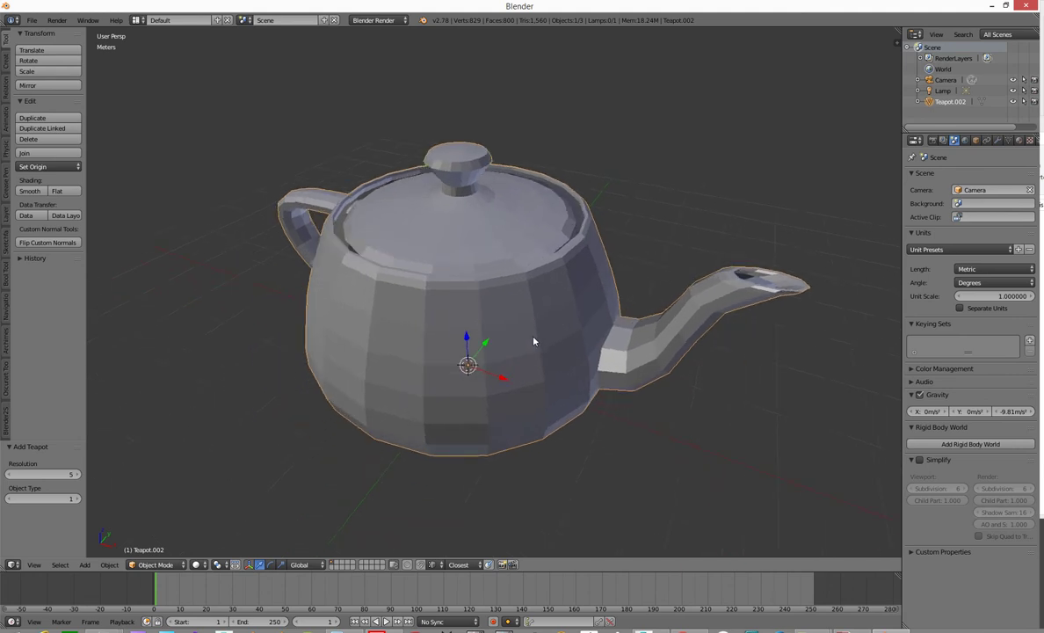
pyautogui.scroll(-1, 533, 338)
pyautogui.moveTo(515, 387)
pyautogui.mouseDown(button='middle')
pyautogui.moveTo(492, 380)
pyautogui.moveTo(531, 376)
pyautogui.mouseUp(button='middle')
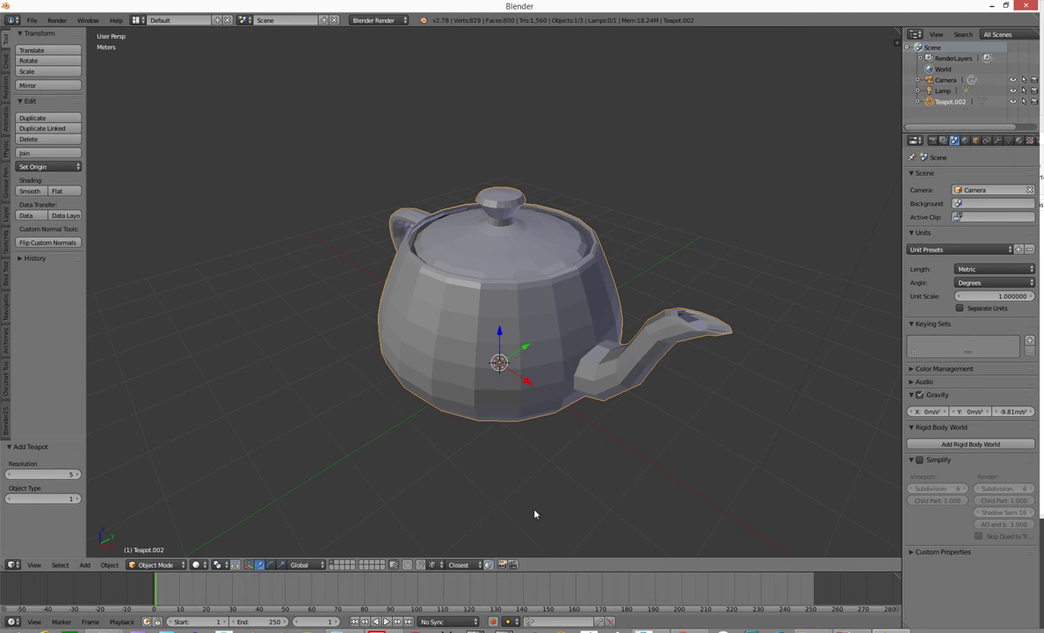
pyautogui.click(109, 564)
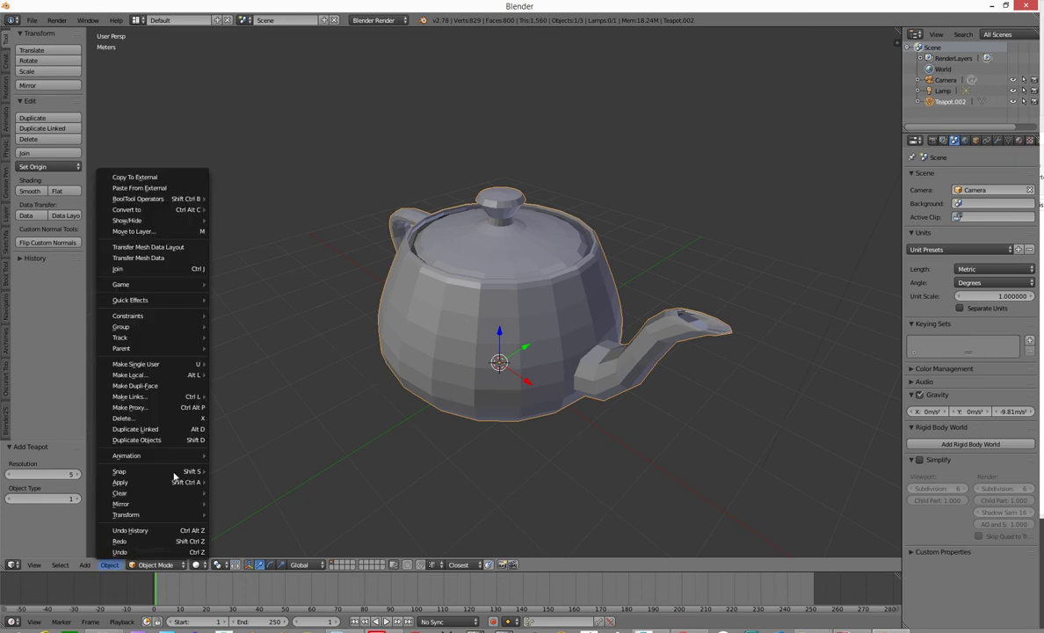
pyautogui.click(149, 177)
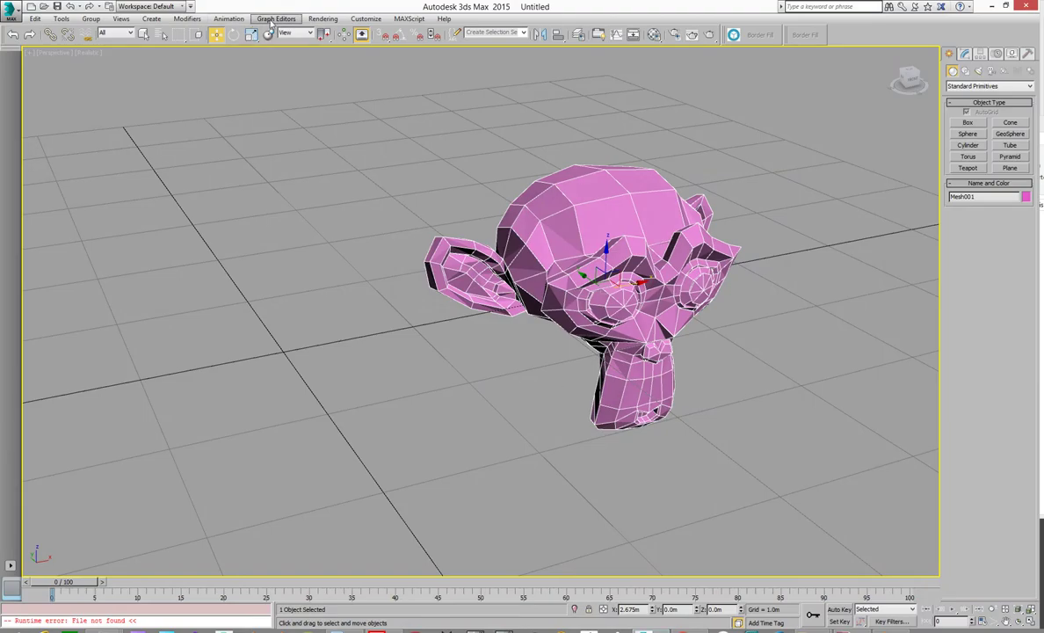
# In 3ds Max, run the paste2 script again to paste the copied teapot beside the monkey head.
pyautogui.click(407, 21)
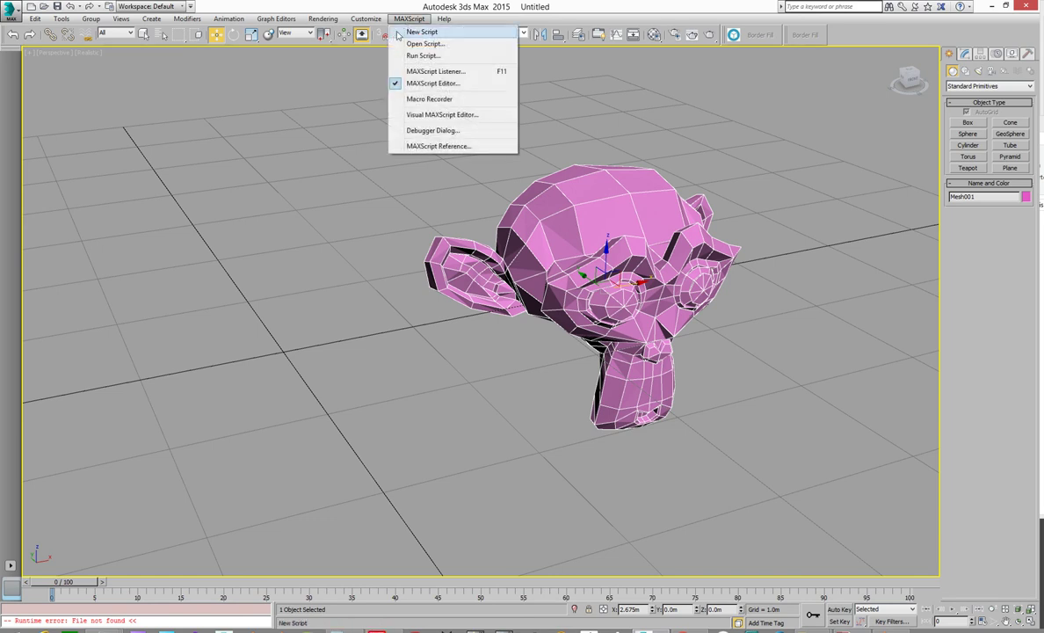
pyautogui.click(392, 46)
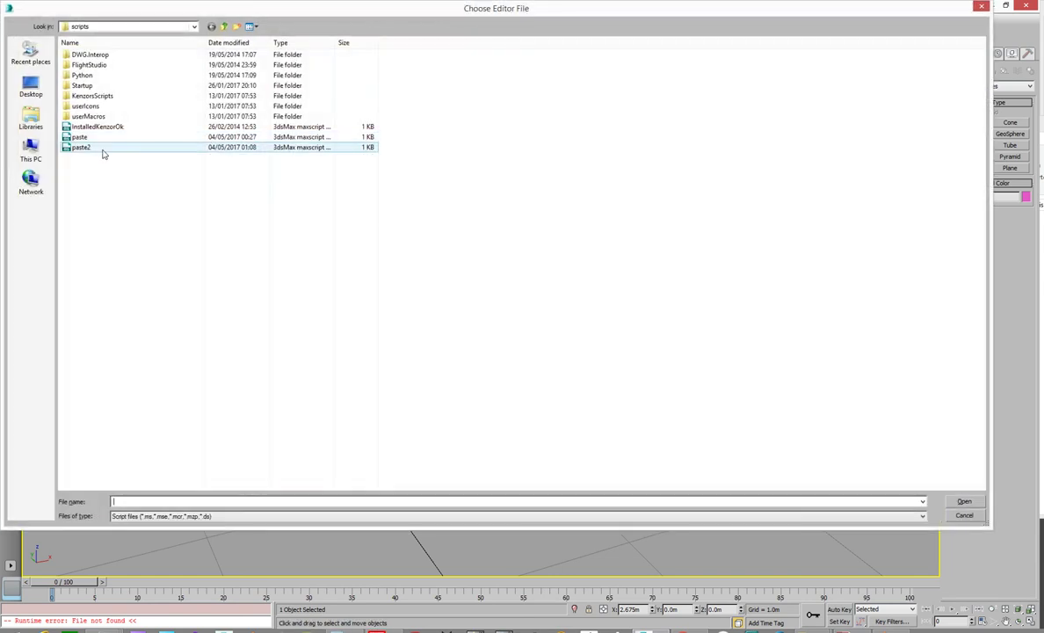
pyautogui.click(98, 147)
pyautogui.click(963, 502)
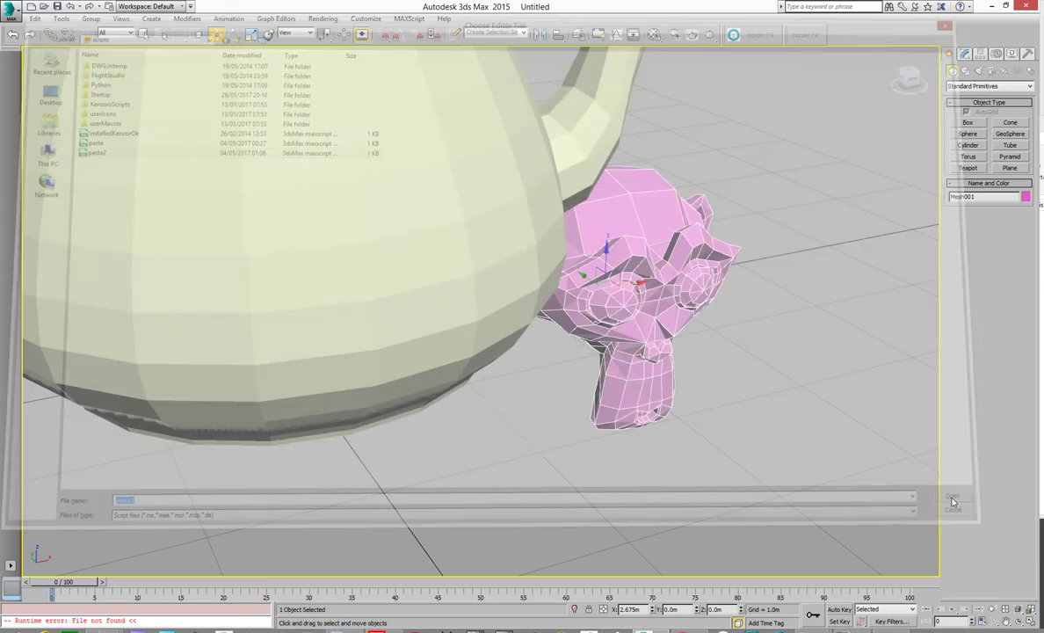
# Select the pasted teapot and move it along the X axis to about -2.247 m.
pyautogui.scroll(-5, 393, 308)
pyautogui.moveTo(393, 308); pyautogui.dragTo(360, 328, button='middle')
pyautogui.click(457, 341)
pyautogui.keyDown('alt'); pyautogui.moveTo(510, 307); pyautogui.dragTo(428, 415, button='middle'); pyautogui.keyUp('alt')
pyautogui.moveTo(479, 400); pyautogui.dragTo(494, 431, button='middle')
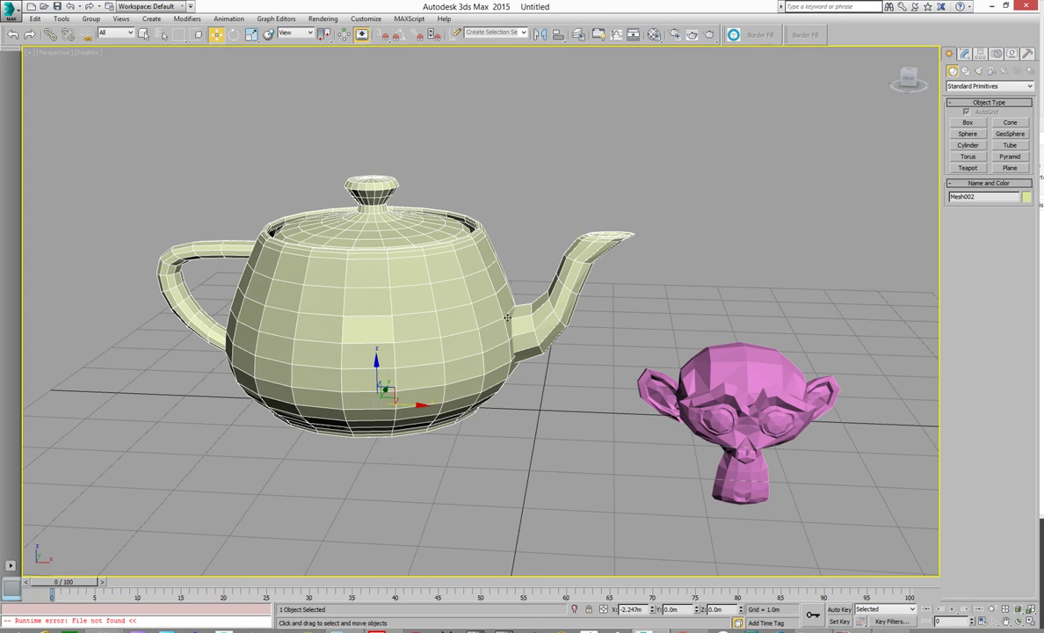
# Select the monkey head and move it along the X axis closer to the teapot, to about 1.35 m.
pyautogui.moveTo(591, 276); pyautogui.dragTo(628, 287, button='middle')
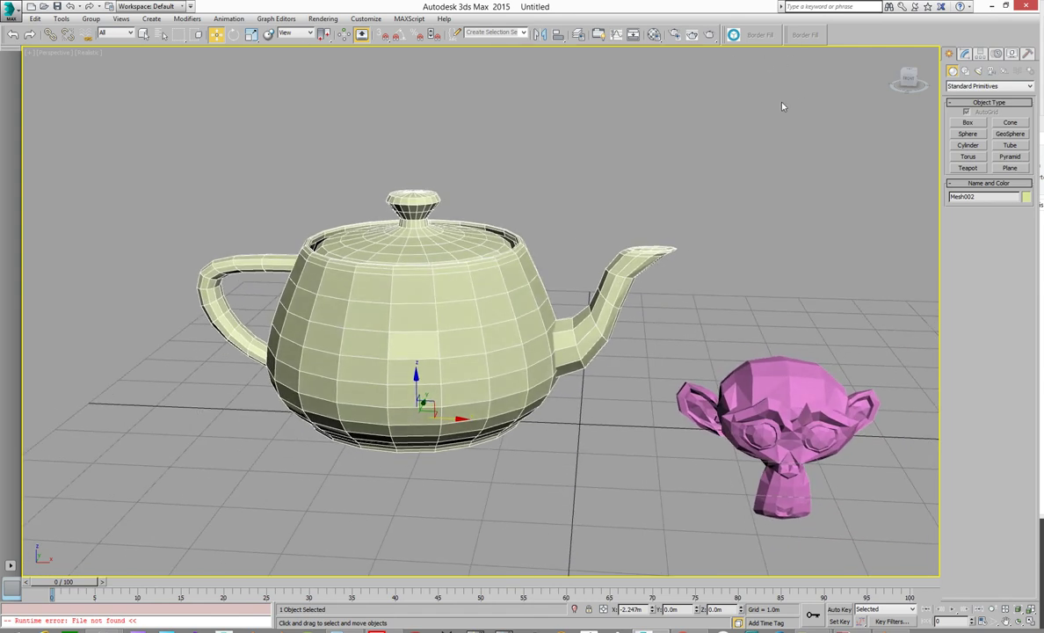
pyautogui.moveTo(769, 357); pyautogui.dragTo(741, 326, button='middle')
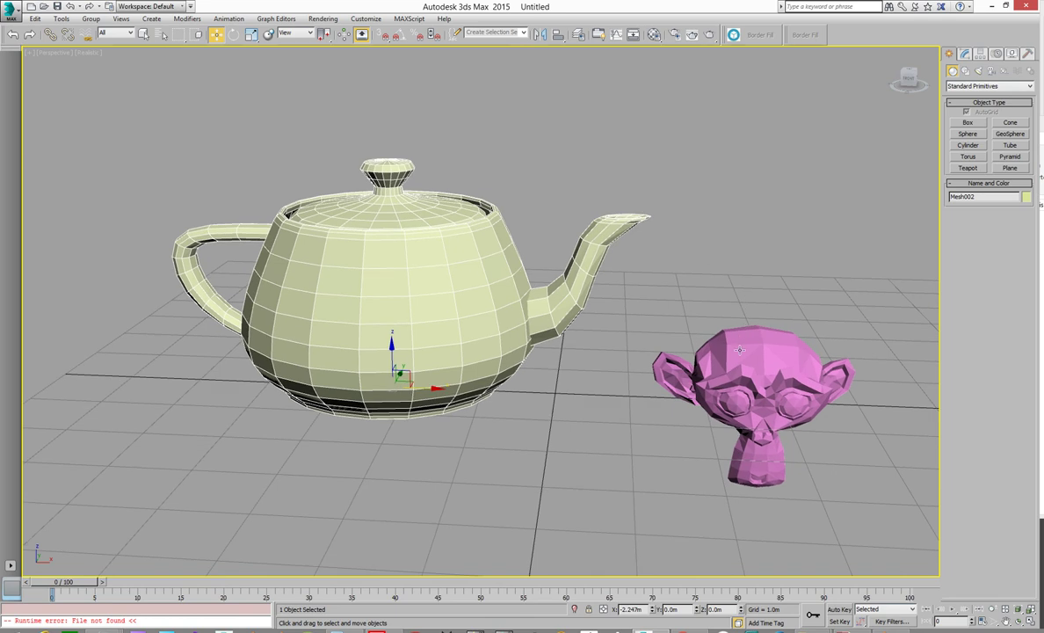
pyautogui.click(740, 351)
pyautogui.moveTo(789, 401); pyautogui.dragTo(691, 400)
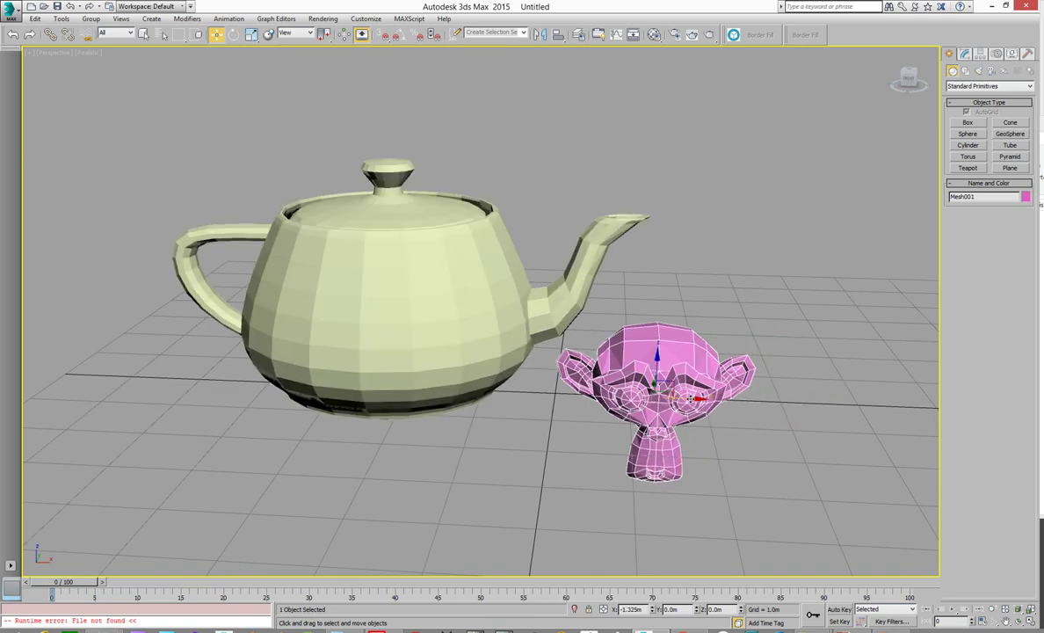
pyautogui.keyDown('alt'); pyautogui.moveTo(528, 304); pyautogui.dragTo(545, 356, button='middle'); pyautogui.keyUp('alt')
pyautogui.scroll(2, 516, 337)
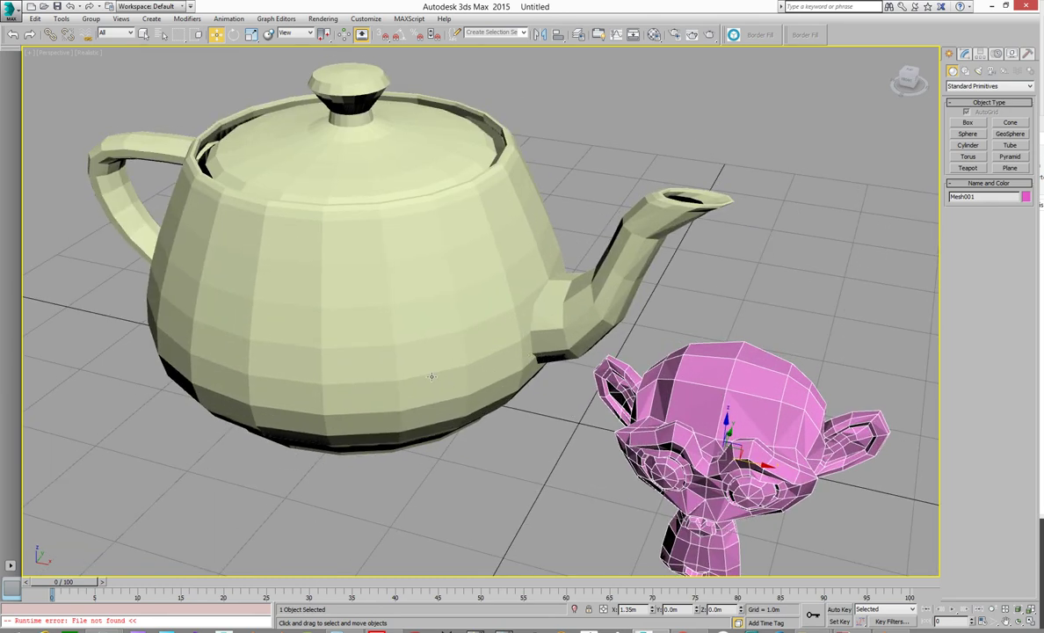
pyautogui.keyDown('alt'); pyautogui.moveTo(387, 388); pyautogui.dragTo(472, 373, button='middle'); pyautogui.keyUp('alt')
pyautogui.scroll(-3, 434, 368)
pyautogui.scroll(-2, 432, 377)
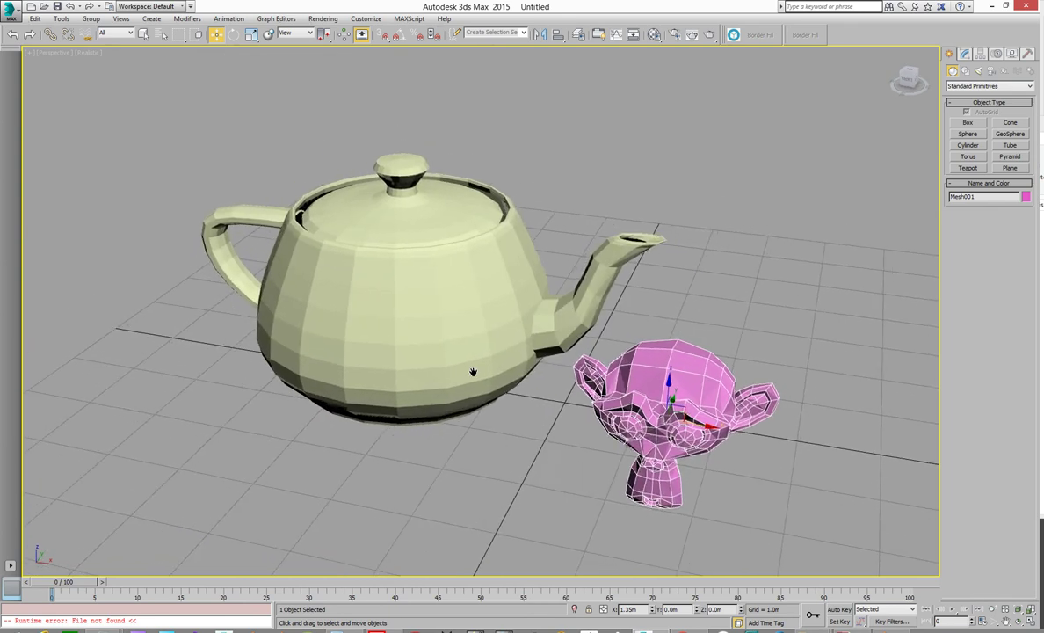